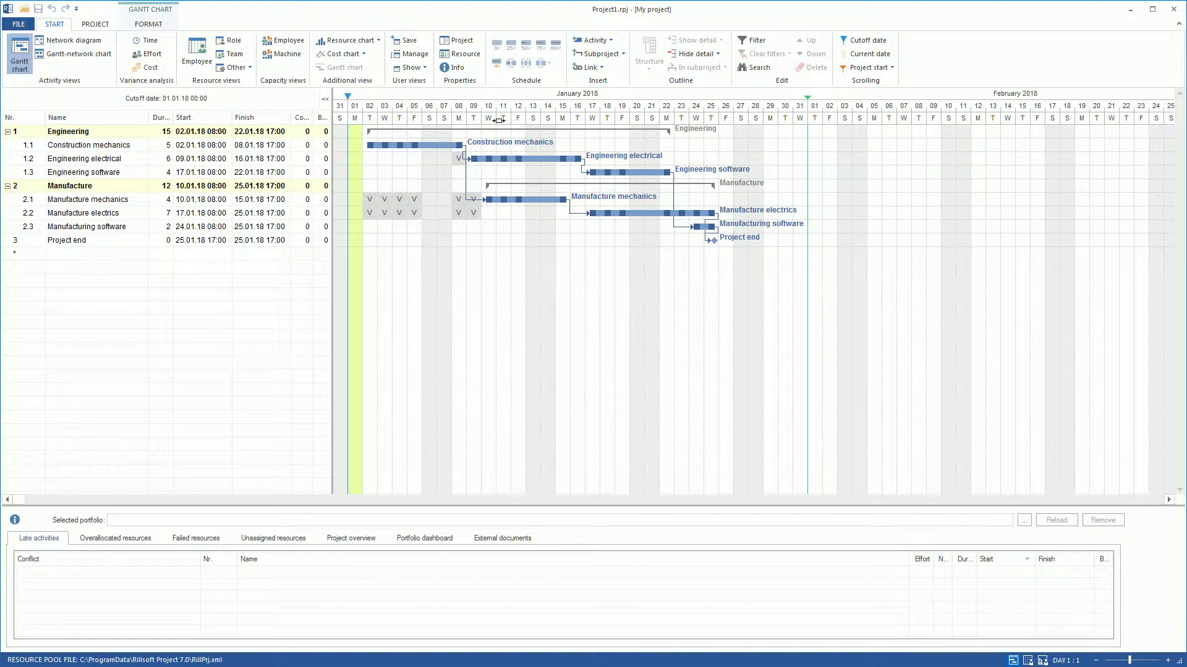
# Review the project properties and the employee usage view, then return to the Gantt chart
pyautogui.click(461, 41)
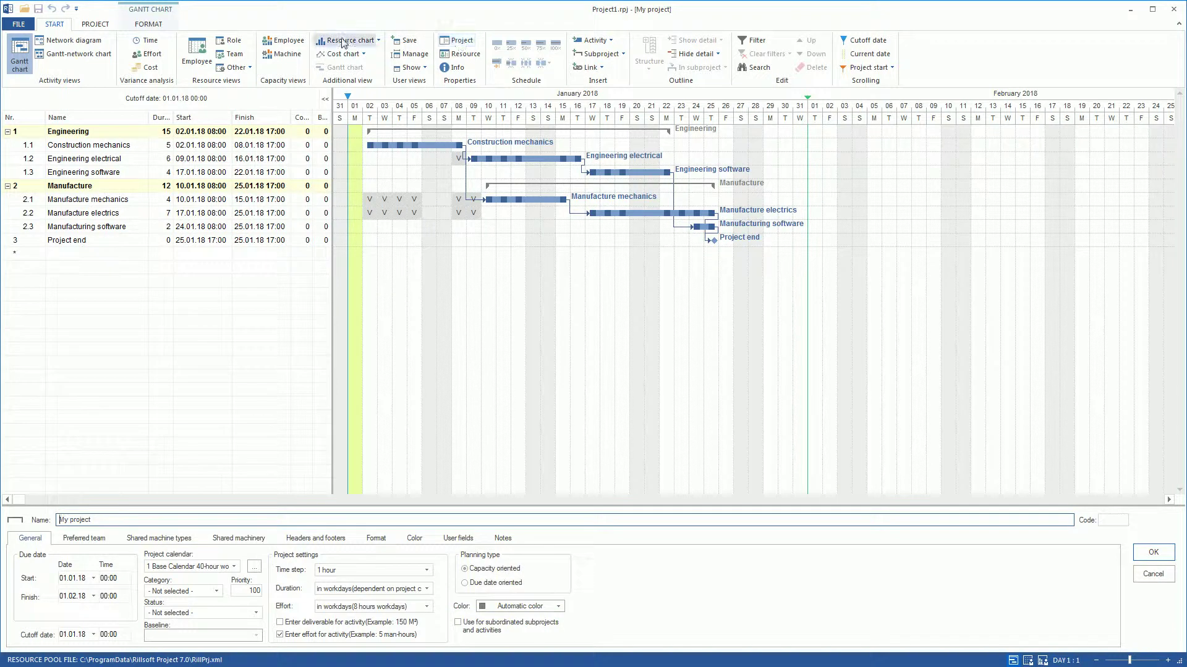
pyautogui.click(199, 55)
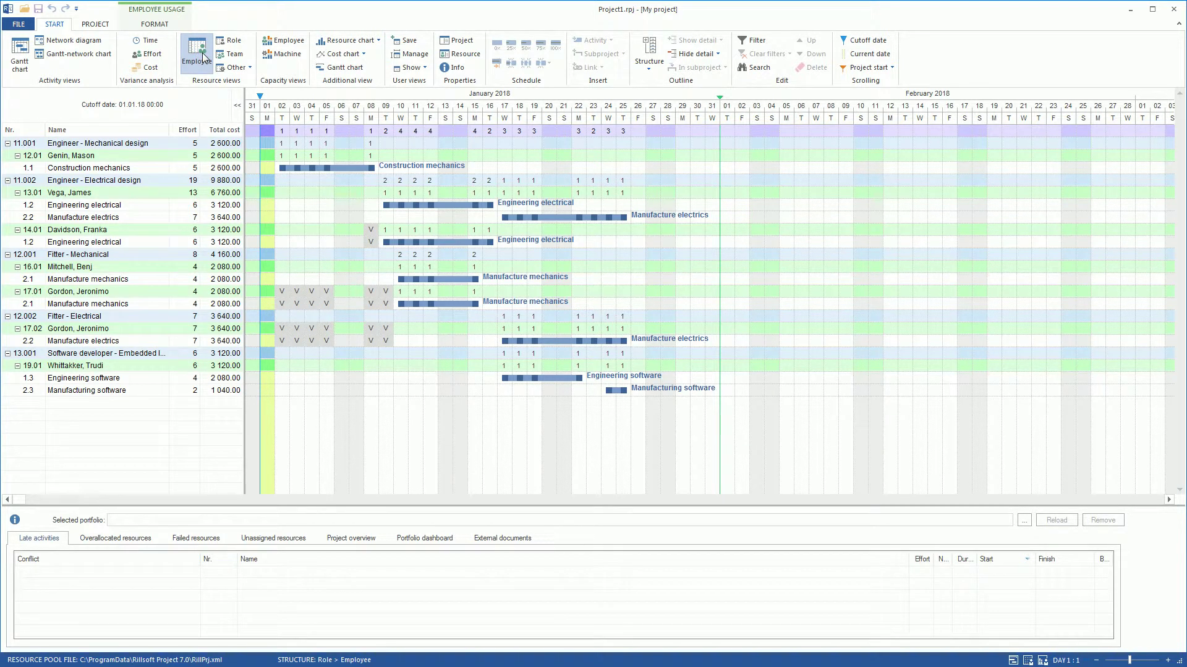
pyautogui.click(20, 55)
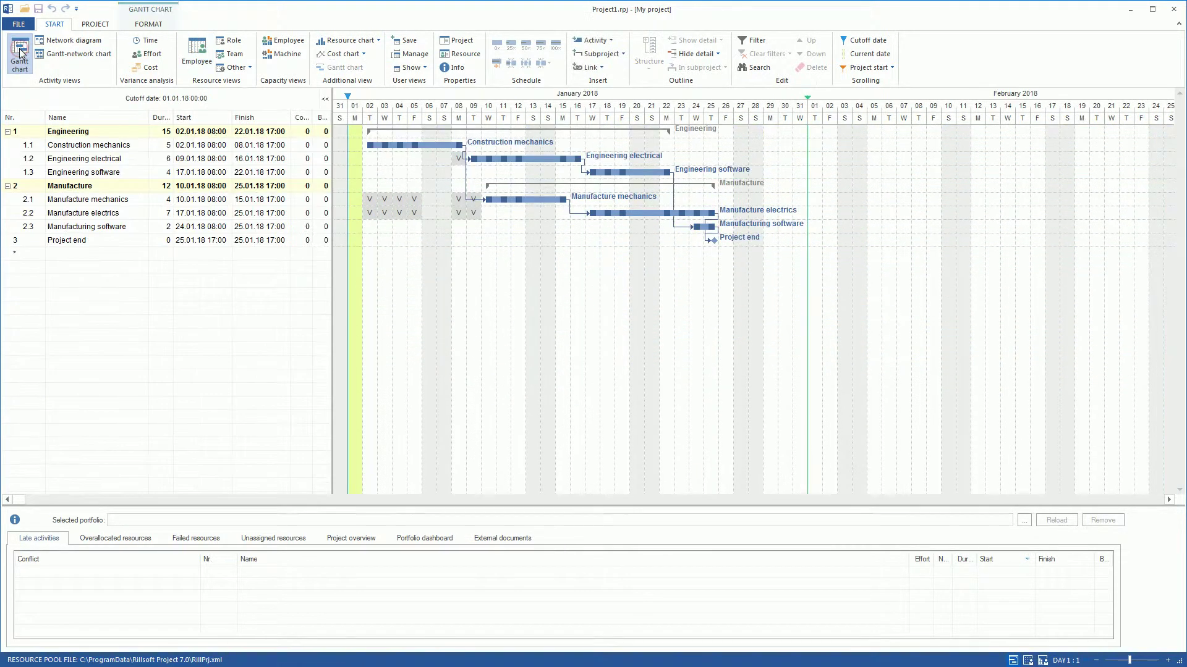
# Add vacation (type V) on 22.01.18–23.01.18 to the Manufacture electrics engineer in the resource pool
pyautogui.doubleClick(614, 213)
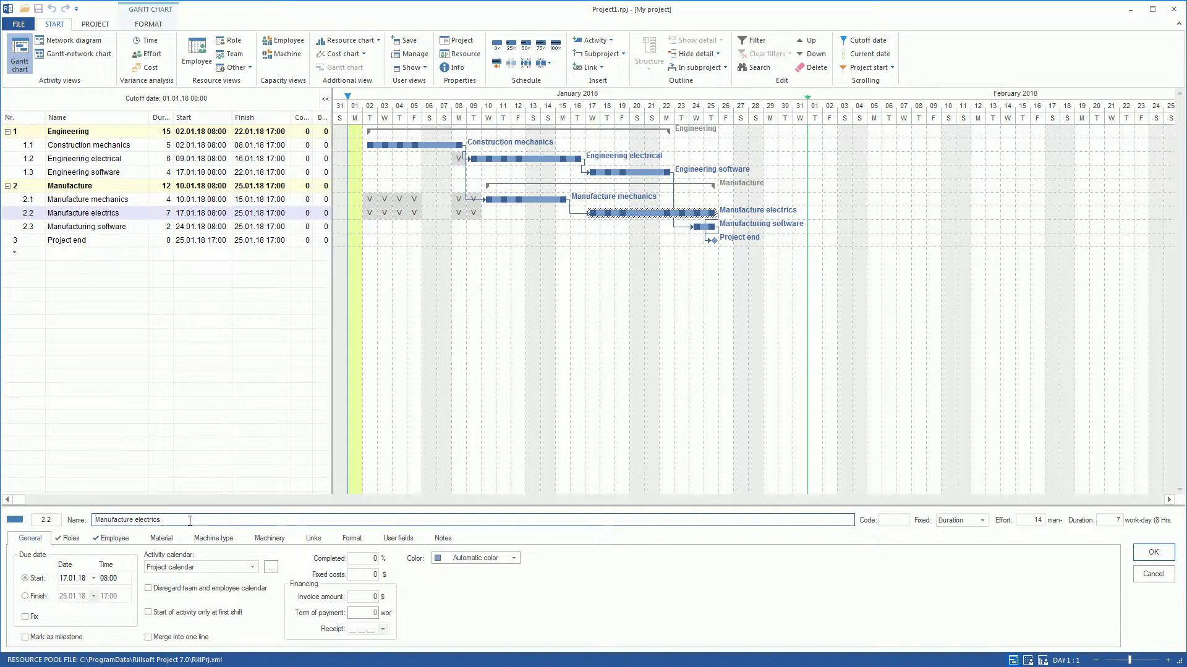
pyautogui.click(114, 538)
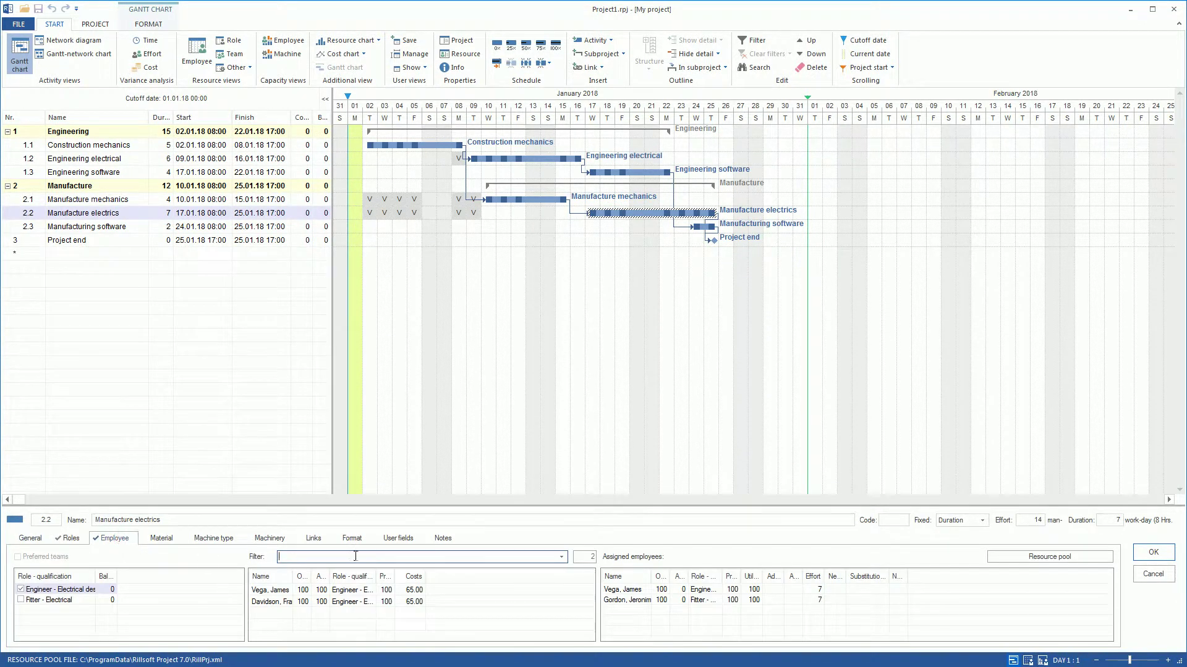
pyautogui.click(617, 590)
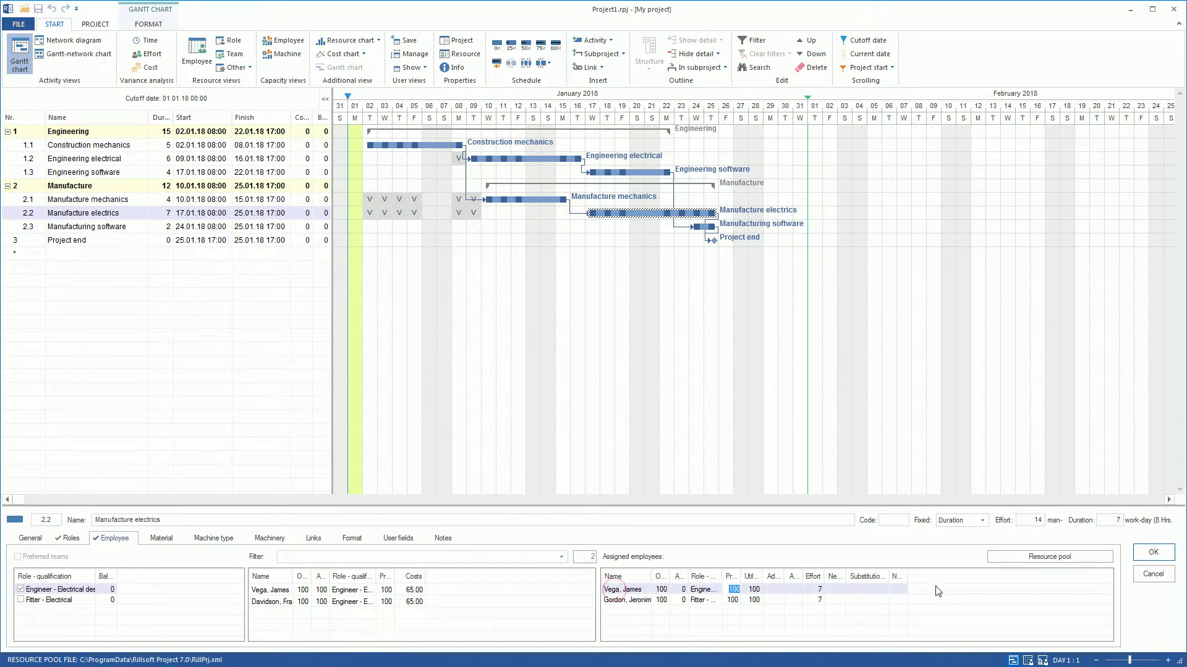
pyautogui.click(1021, 559)
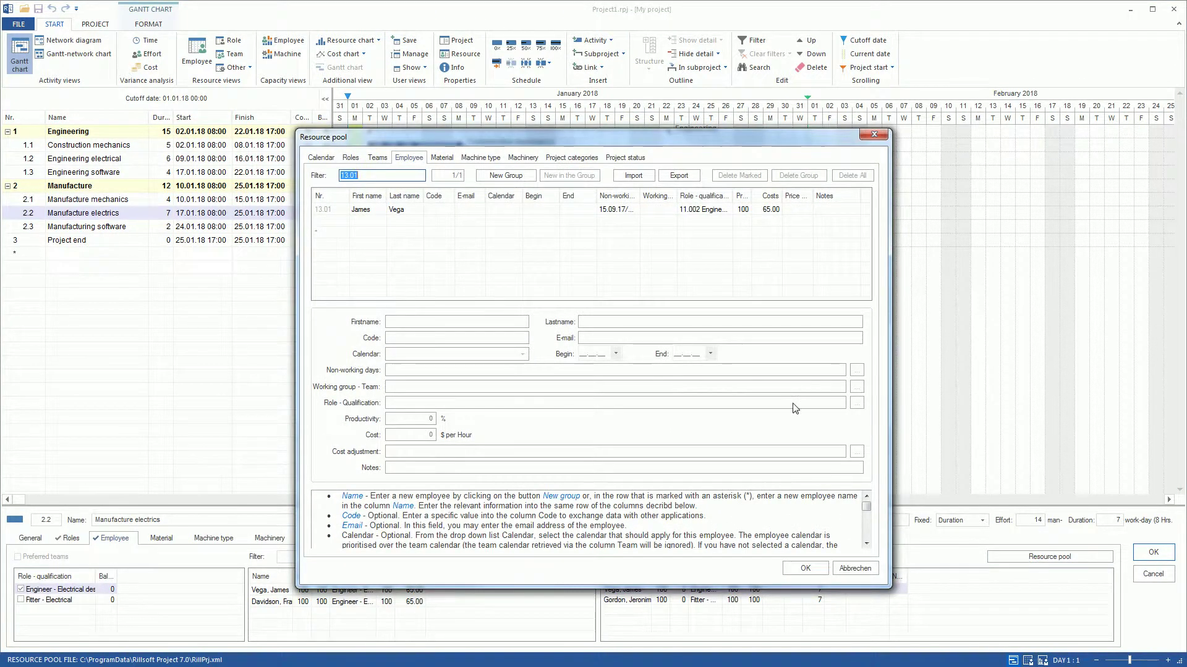
pyautogui.click(615, 209)
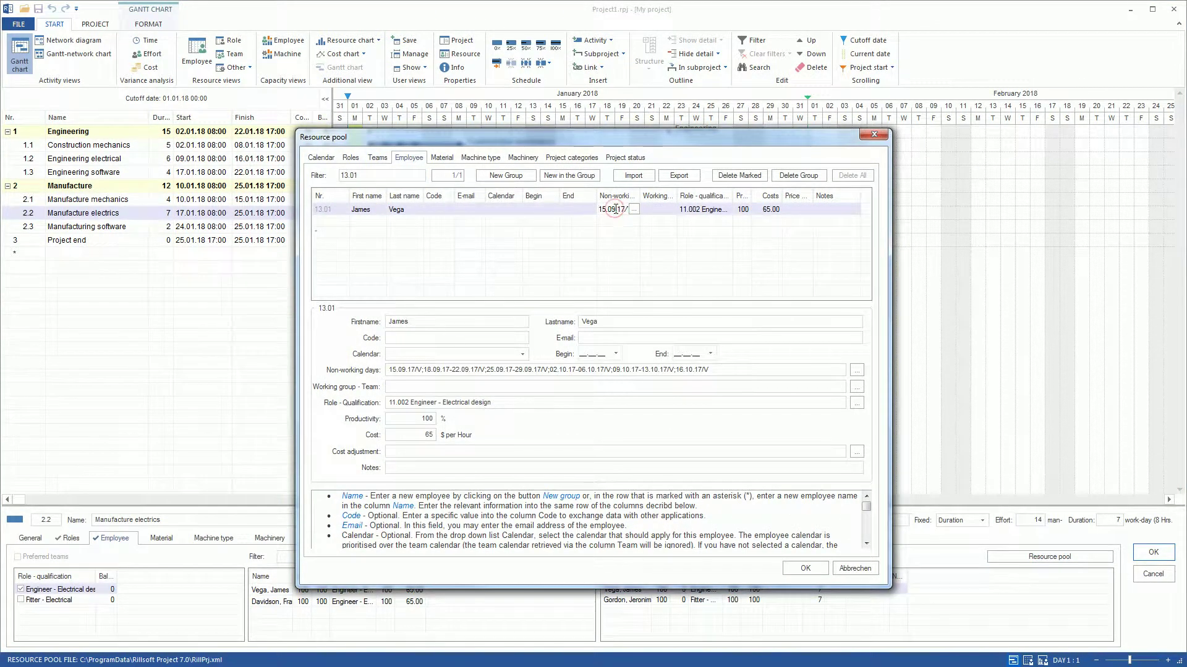
pyautogui.click(633, 209)
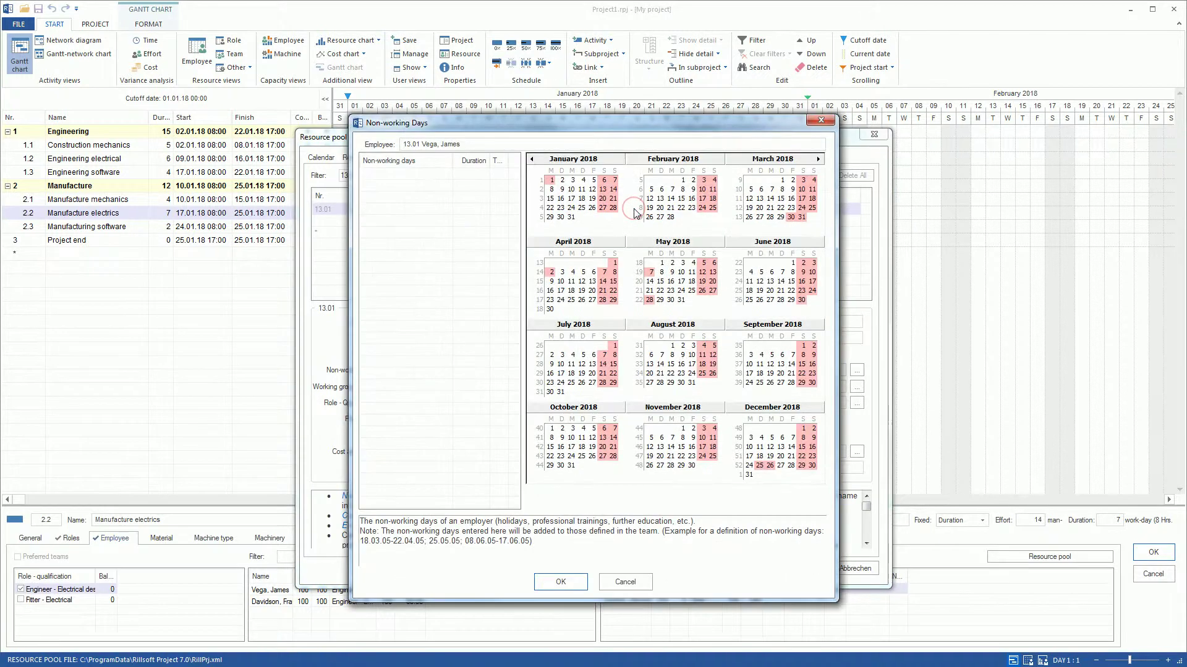
pyautogui.moveTo(549, 210); pyautogui.dragTo(560, 209)
pyautogui.click(503, 173)
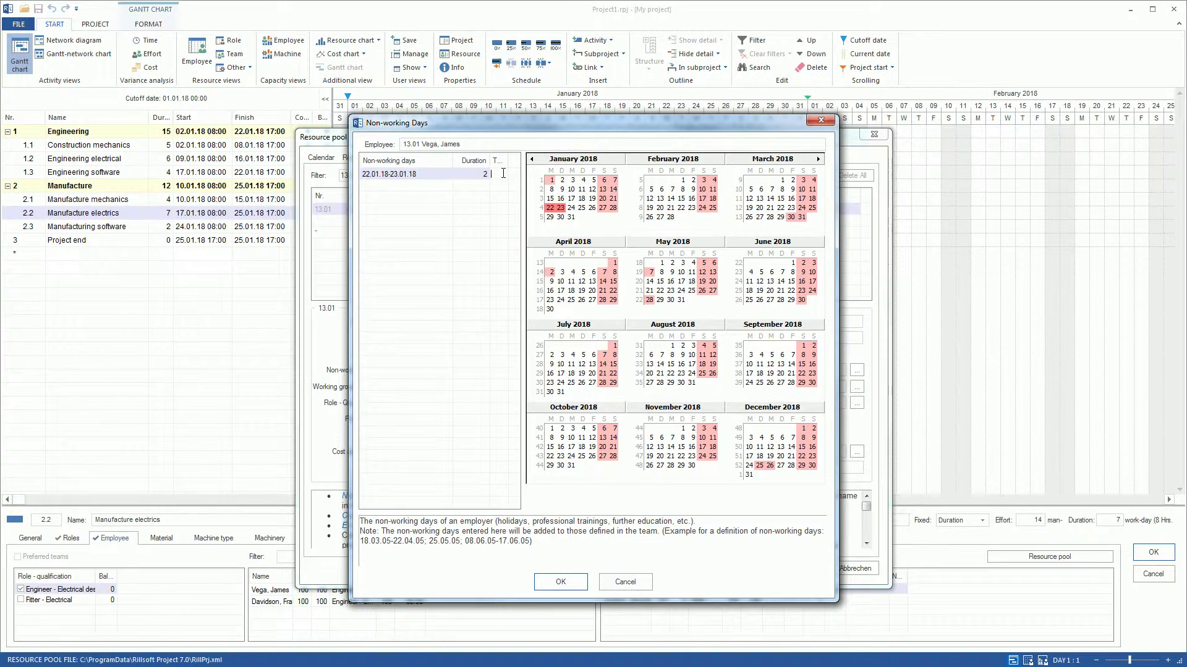
pyautogui.write('V')
pyautogui.click(567, 582)
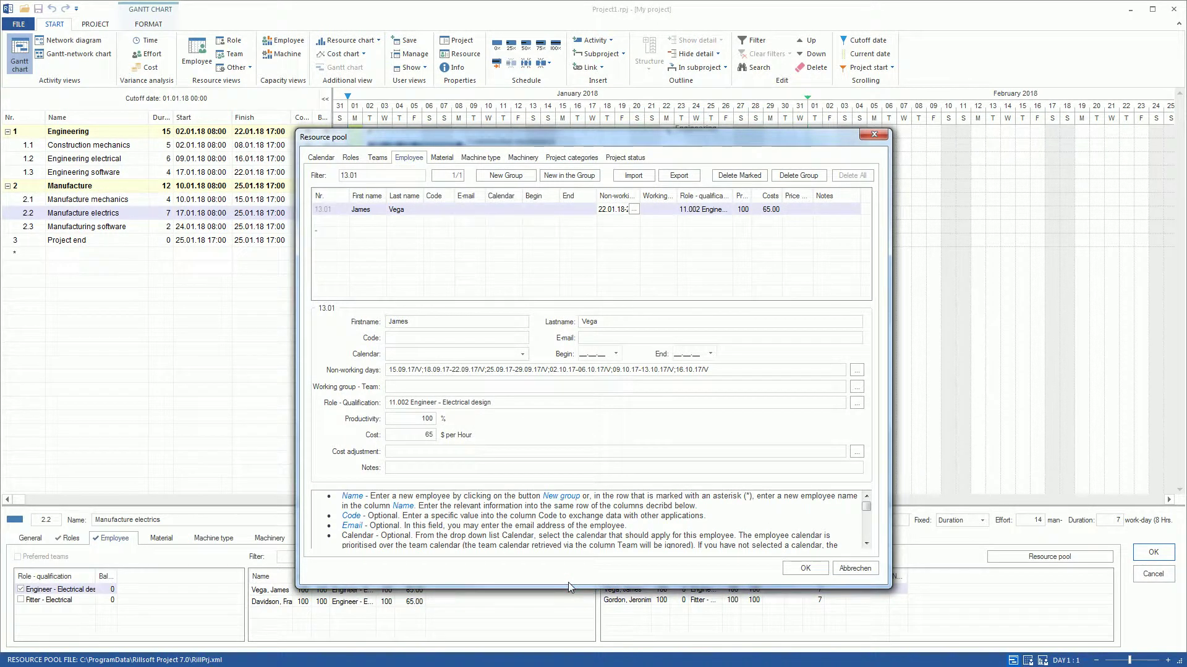
# Close the resource pool, inspect Manufacture electrics in employee usage, and return to the Gantt chart
pyautogui.click(799, 570)
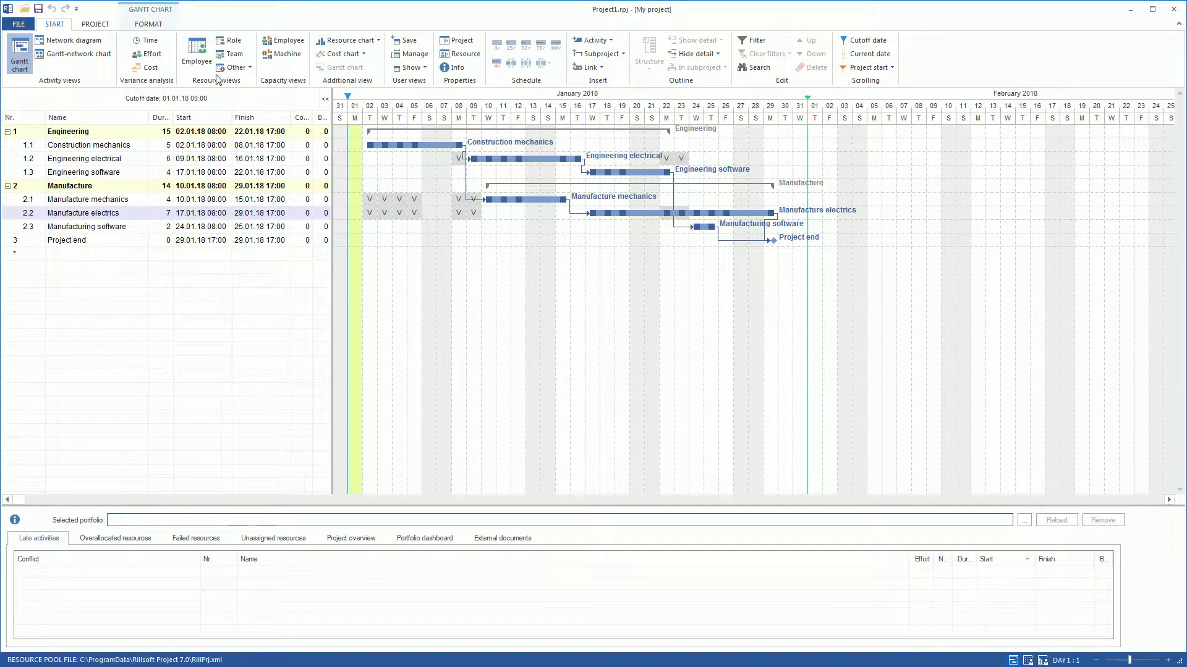
pyautogui.click(198, 55)
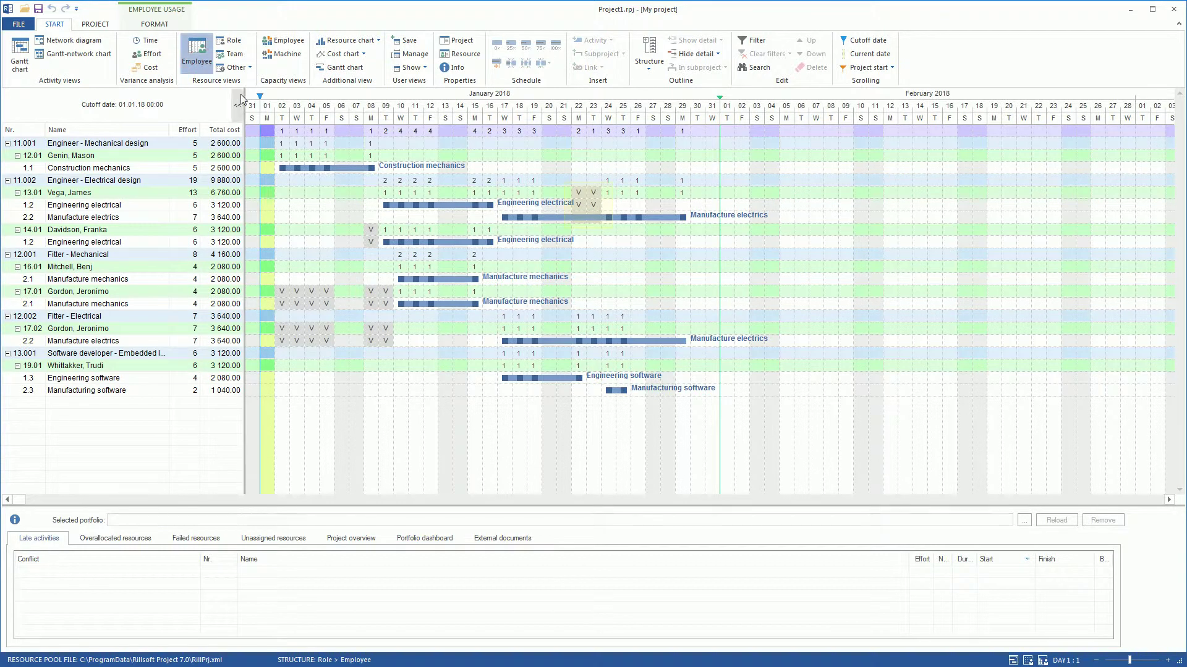
pyautogui.doubleClick(527, 220)
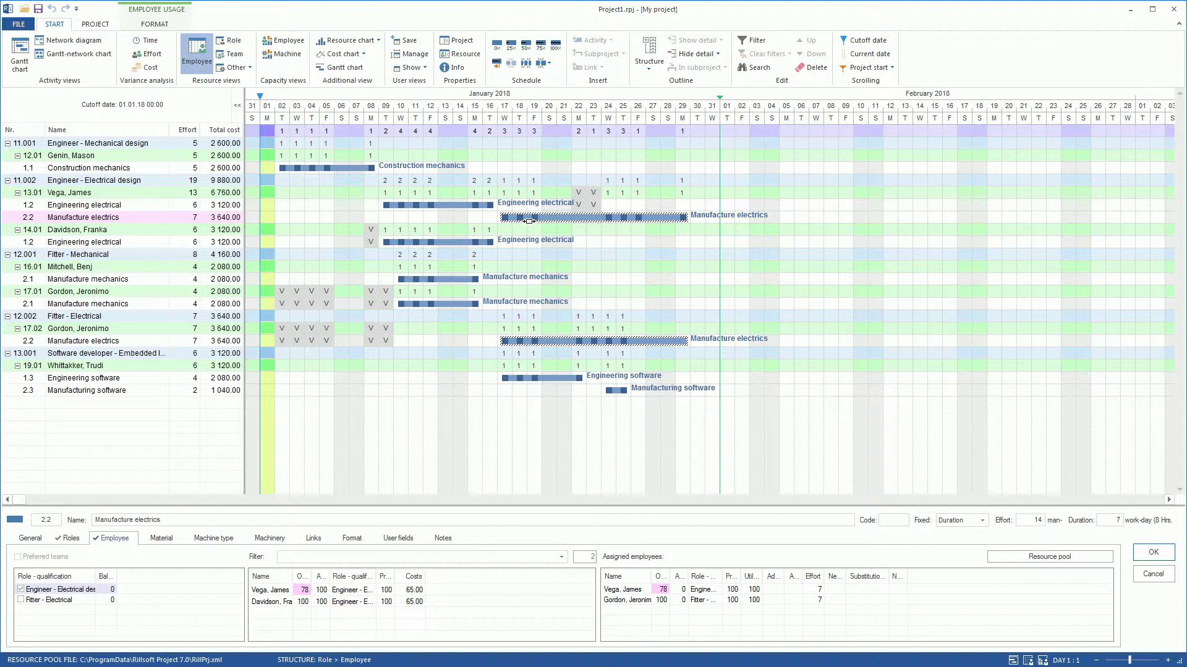
pyautogui.click(19, 54)
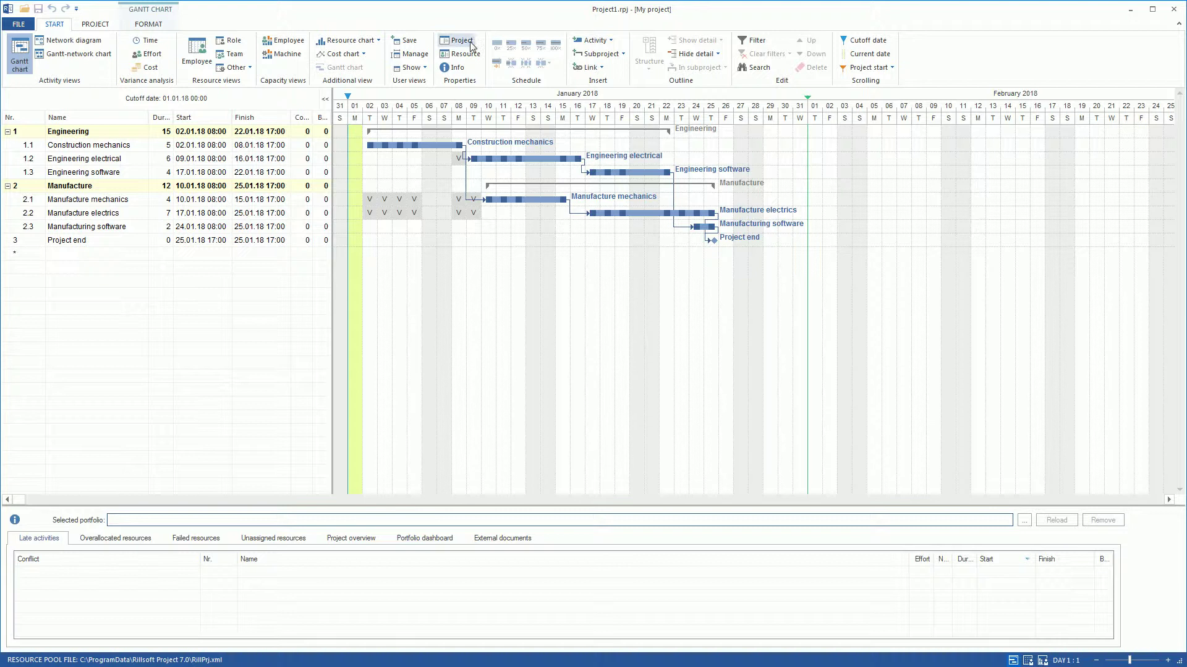
# Change the project's planning type to Due date oriented in the project properties
pyautogui.click(468, 42)
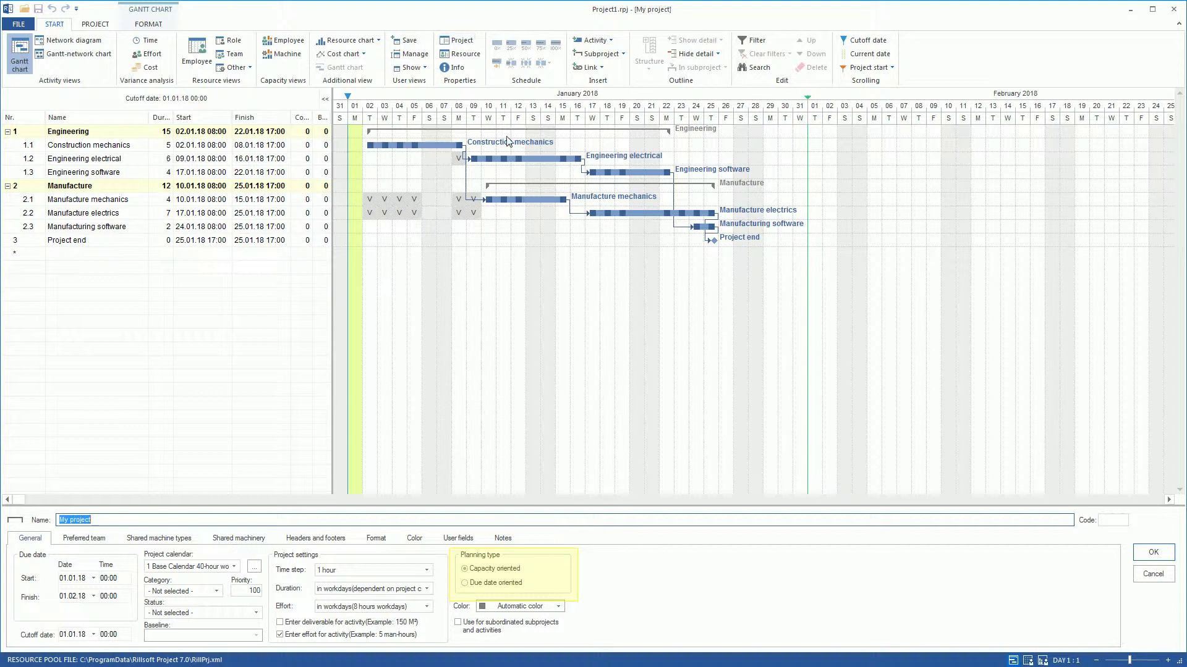
pyautogui.click(465, 582)
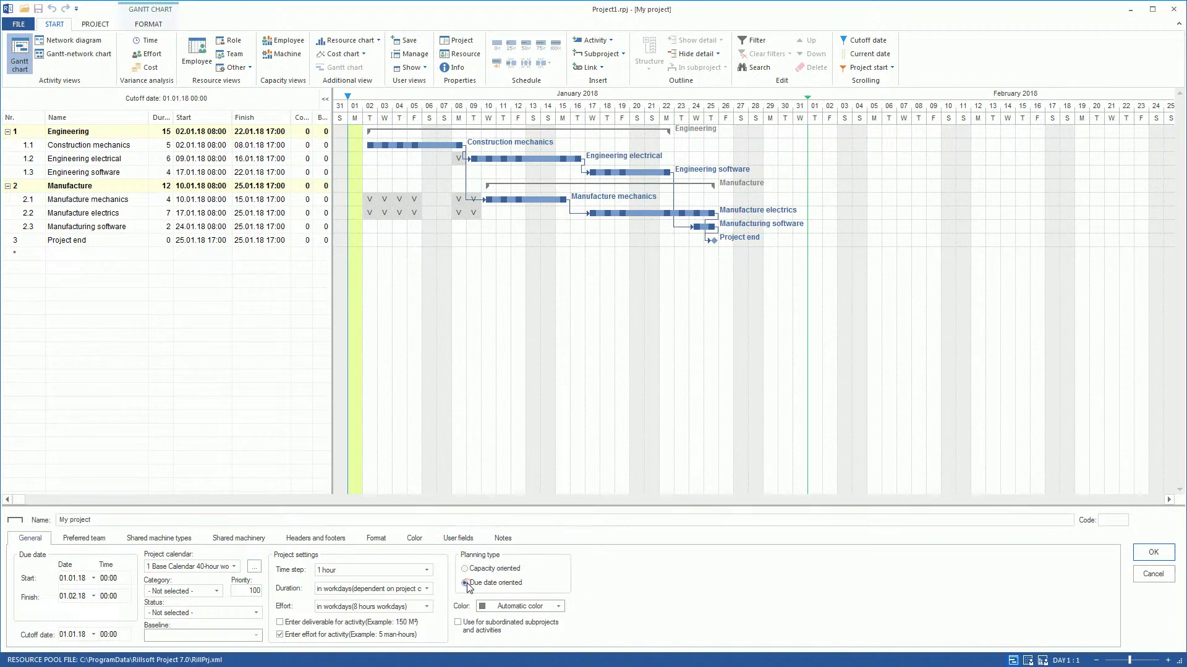
pyautogui.click(1143, 555)
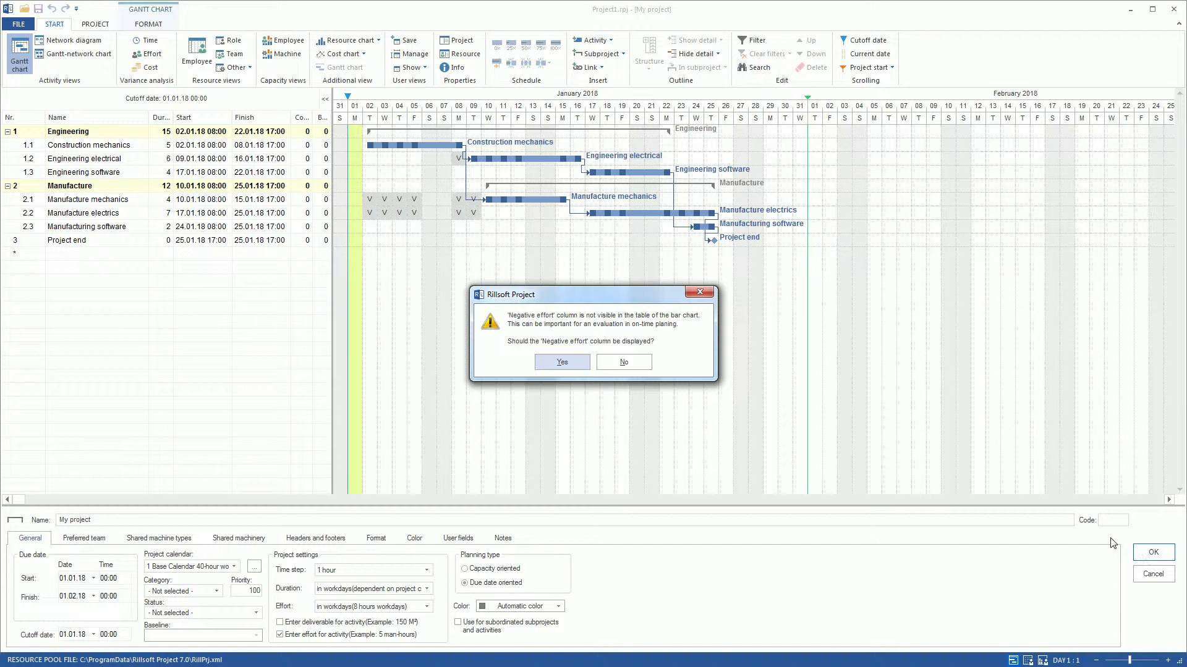
# Show the Negative effort column and give the electrical engineer vacation (V) on 22–23 January 2018
pyautogui.click(569, 367)
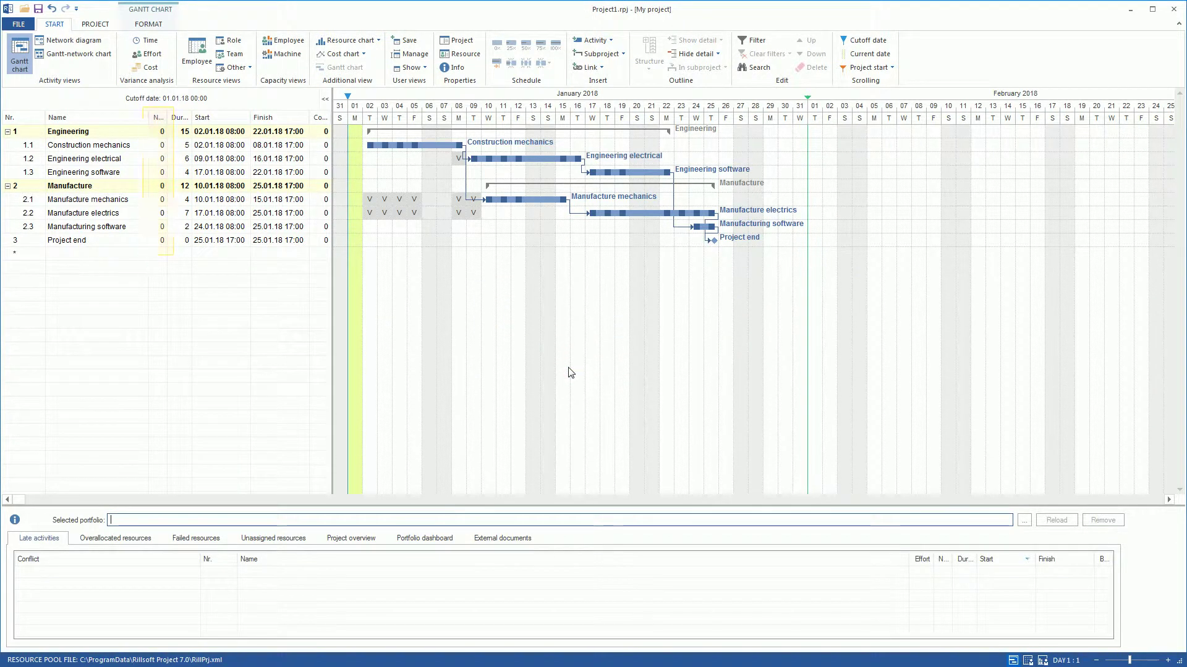
pyautogui.click(637, 213)
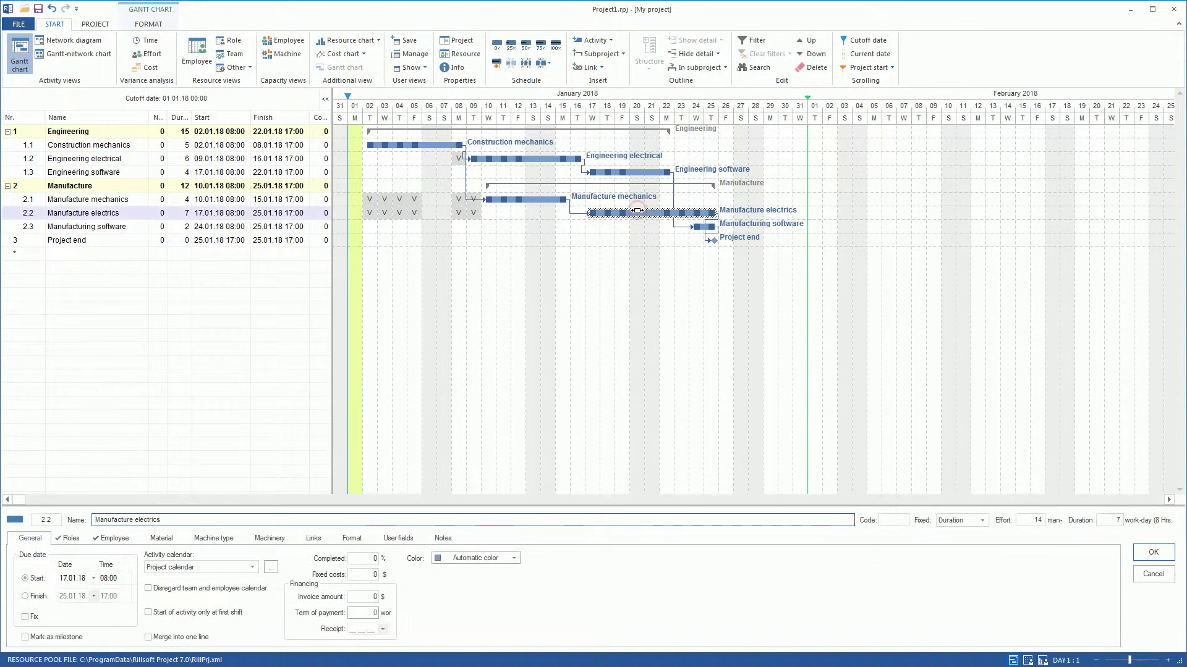
pyautogui.click(117, 536)
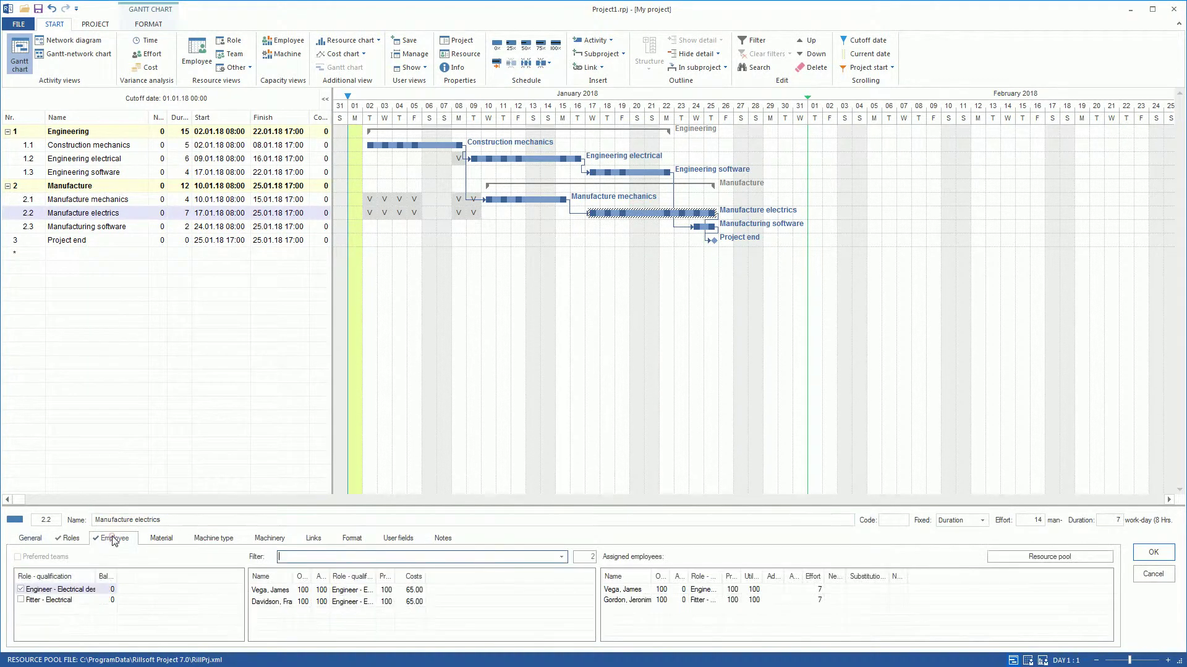
pyautogui.click(616, 590)
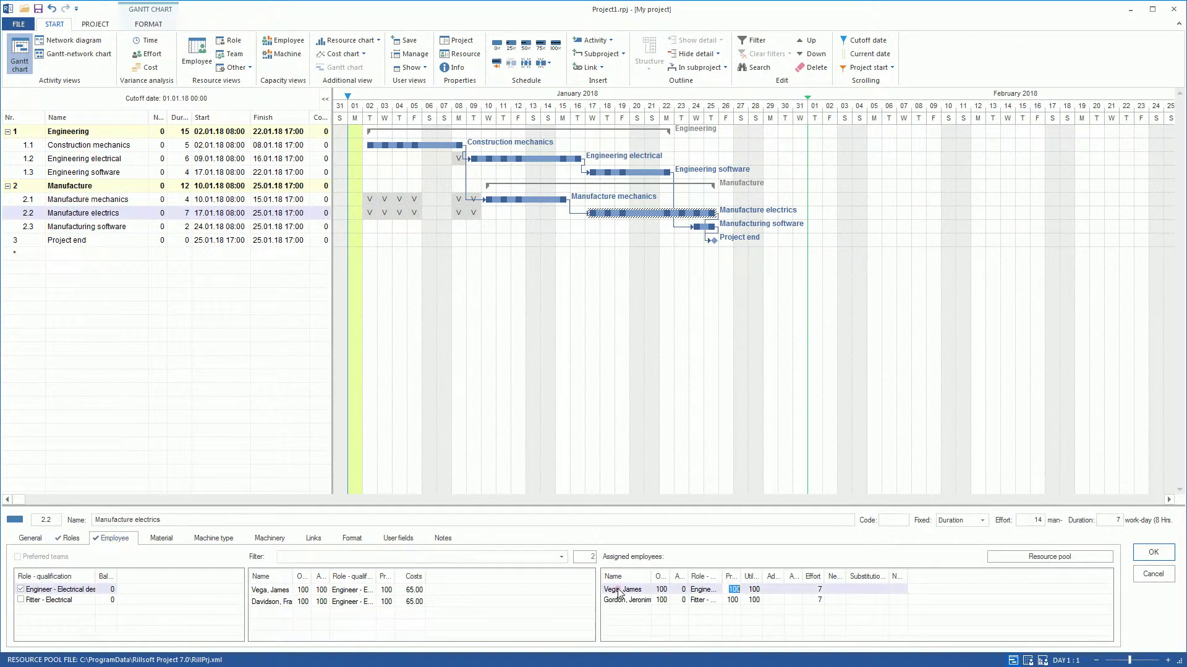
pyautogui.click(992, 560)
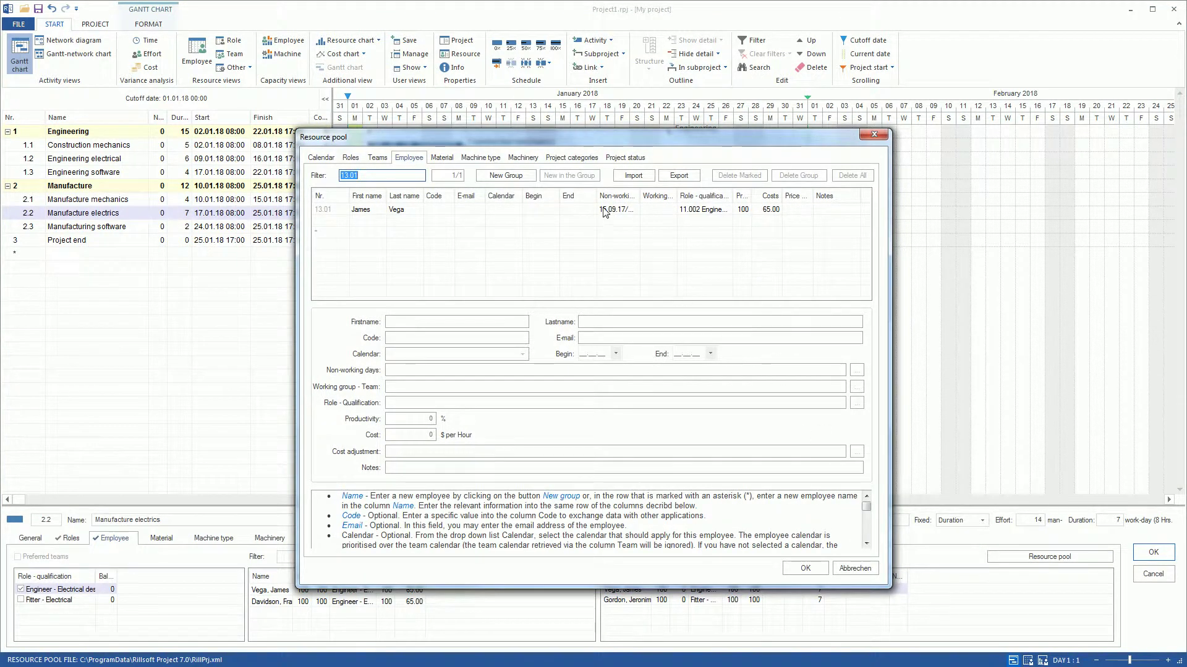
pyautogui.click(603, 209)
pyautogui.click(634, 210)
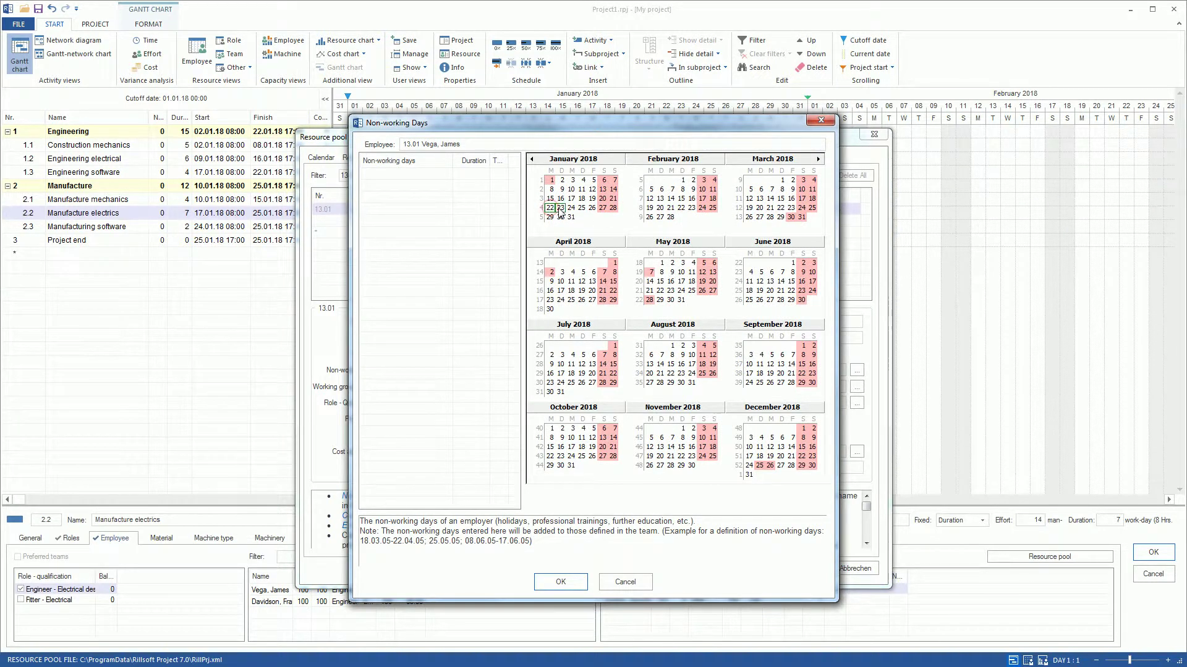
pyautogui.moveTo(550, 208); pyautogui.dragTo(560, 209)
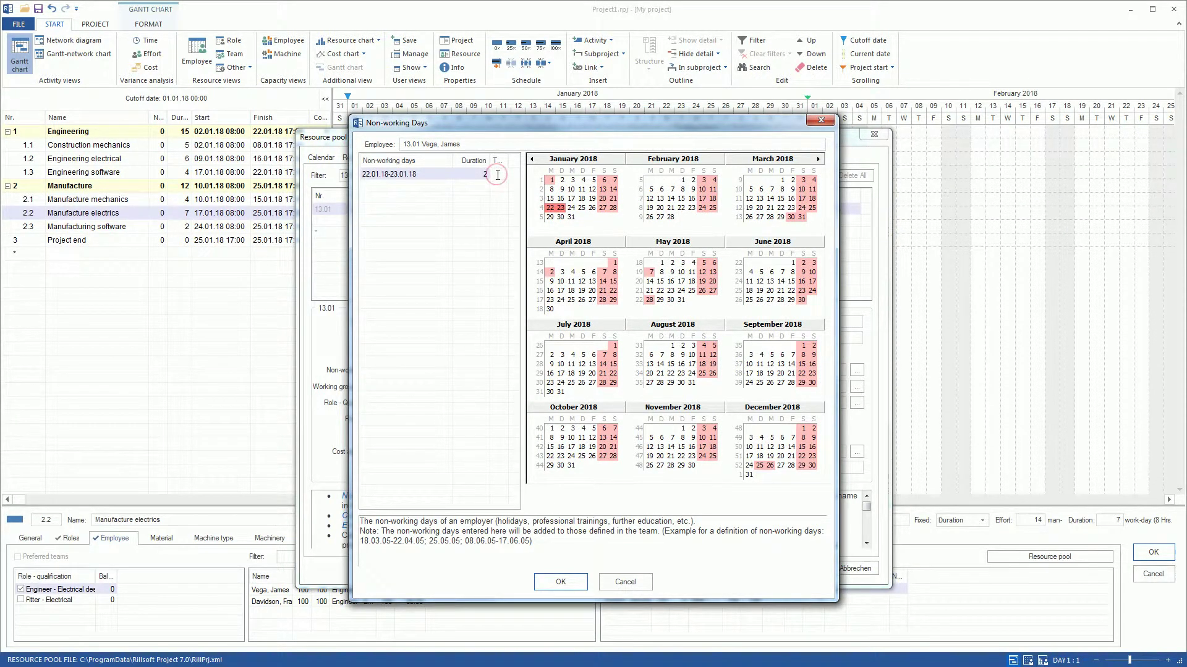
pyautogui.write('V')
pyautogui.click(552, 582)
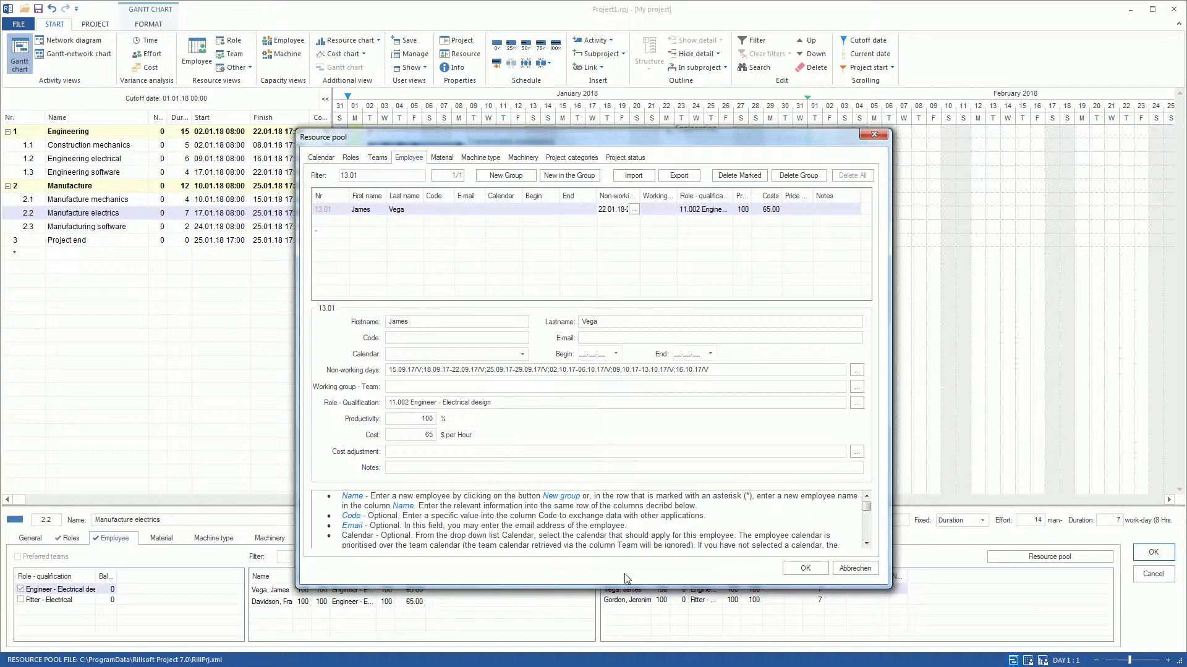
pyautogui.click(801, 569)
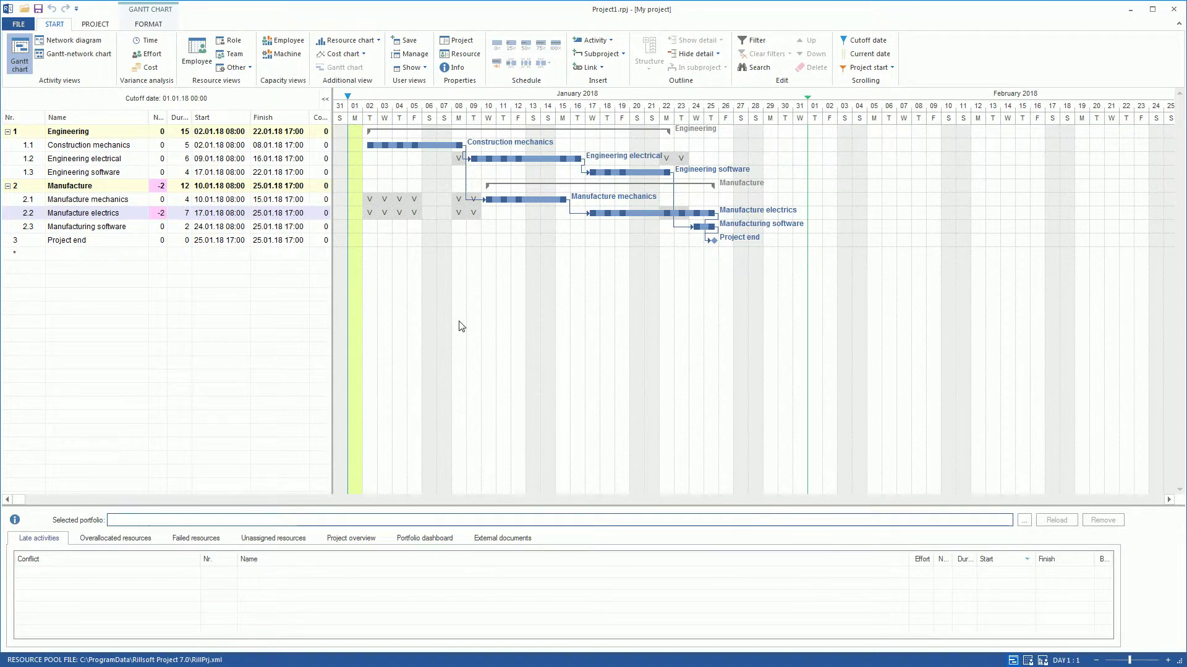
pyautogui.click(207, 62)
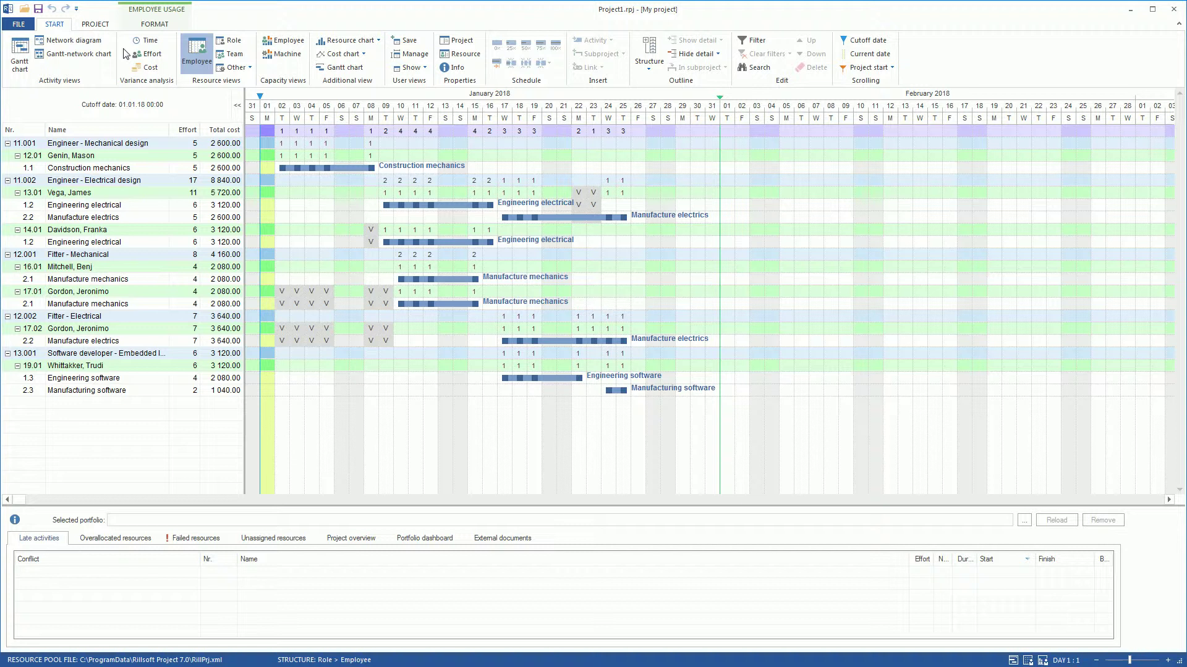
pyautogui.click(20, 53)
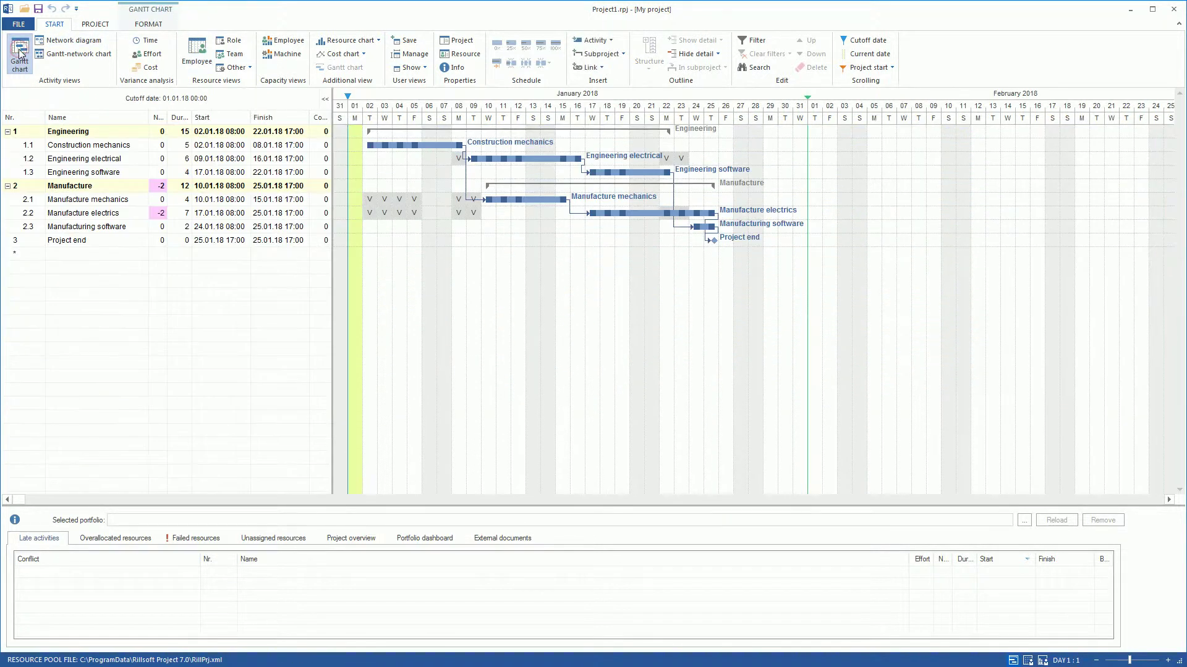
# Assign the second electrical design engineer to Manufacture electrics as a substitute
pyautogui.doubleClick(657, 216)
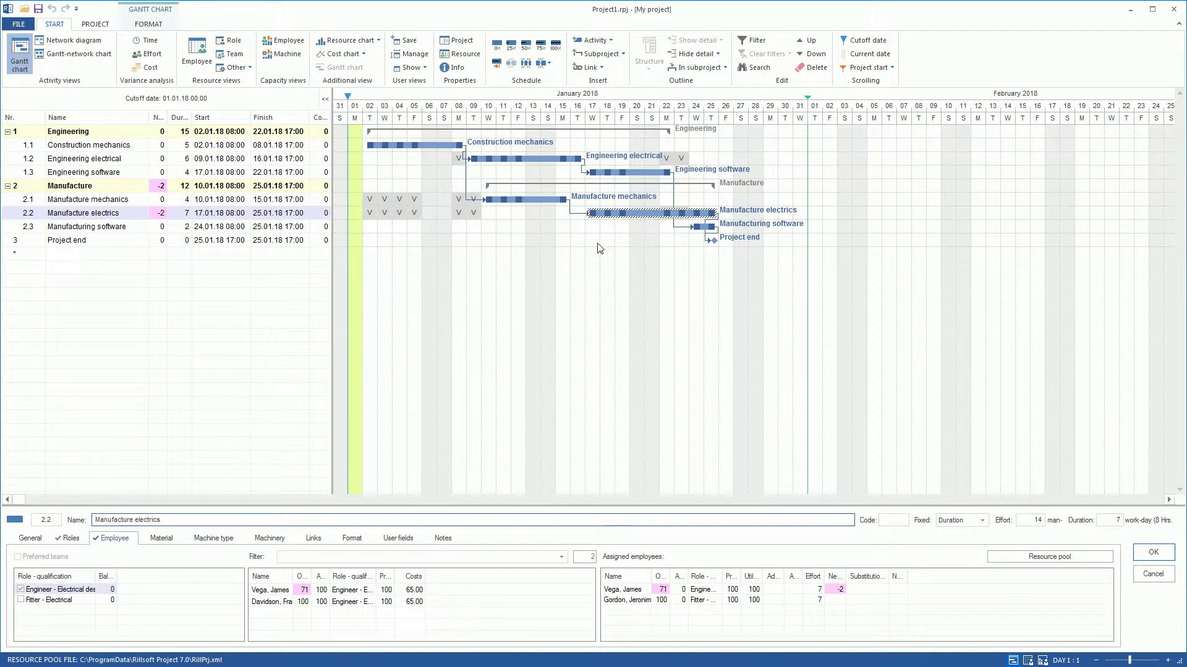
pyautogui.doubleClick(290, 604)
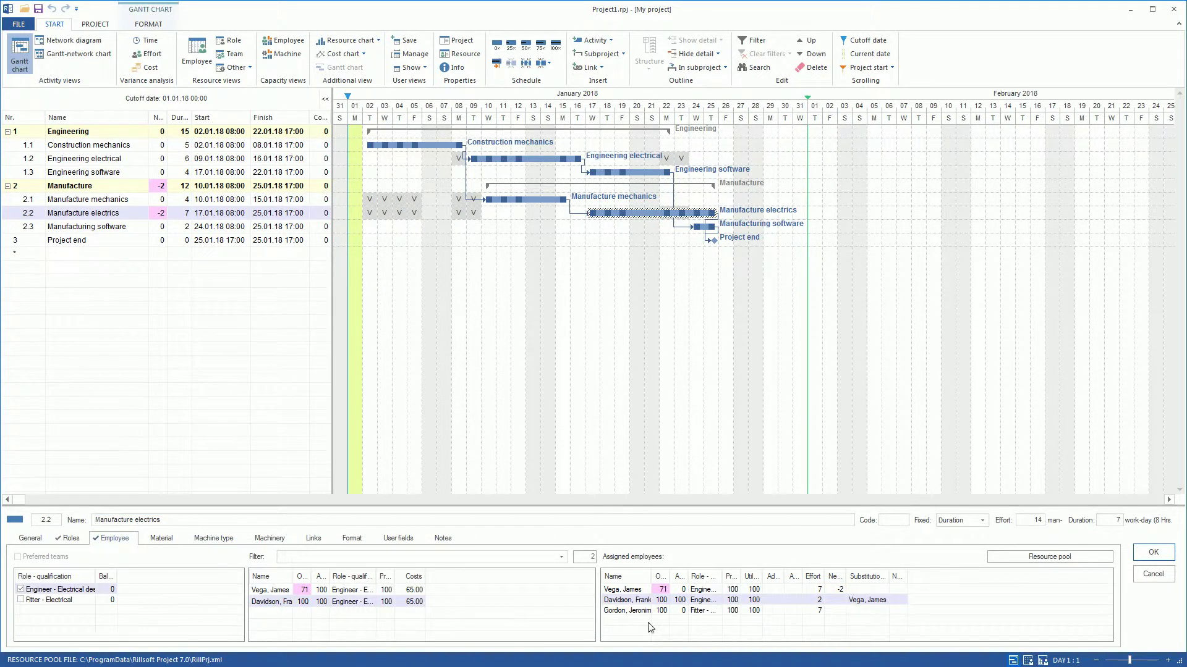
pyautogui.click(1142, 556)
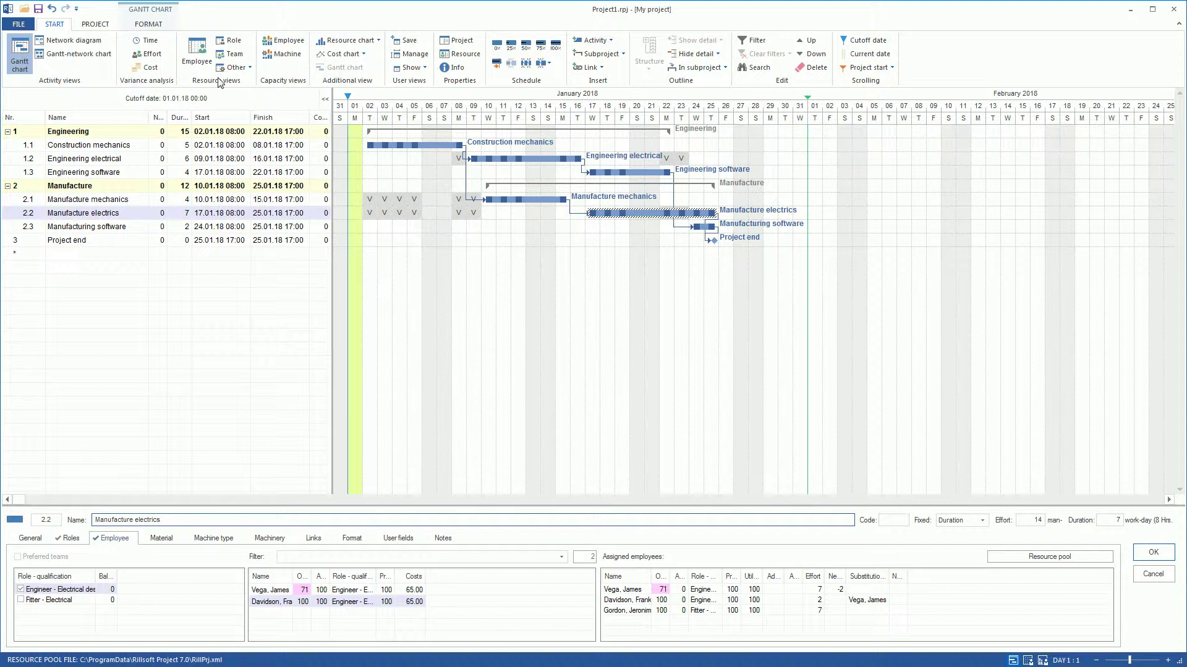
pyautogui.click(206, 62)
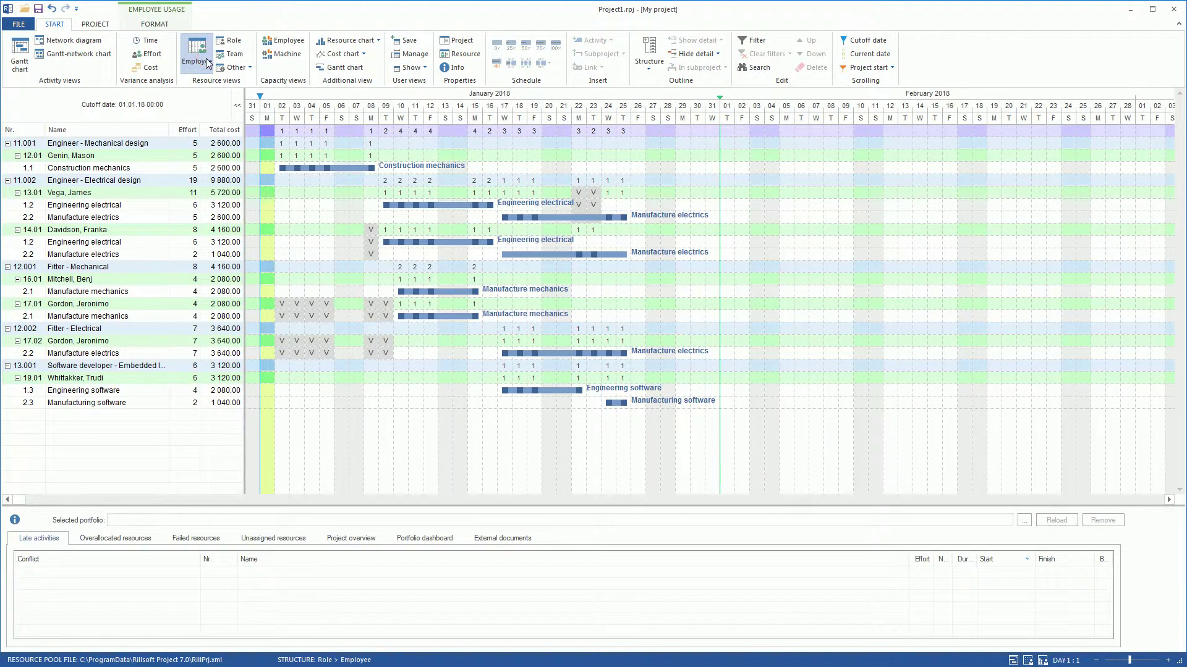
# Open the Manufacture electrics bar in employee usage to see the substitute among the assignees
pyautogui.doubleClick(521, 219)
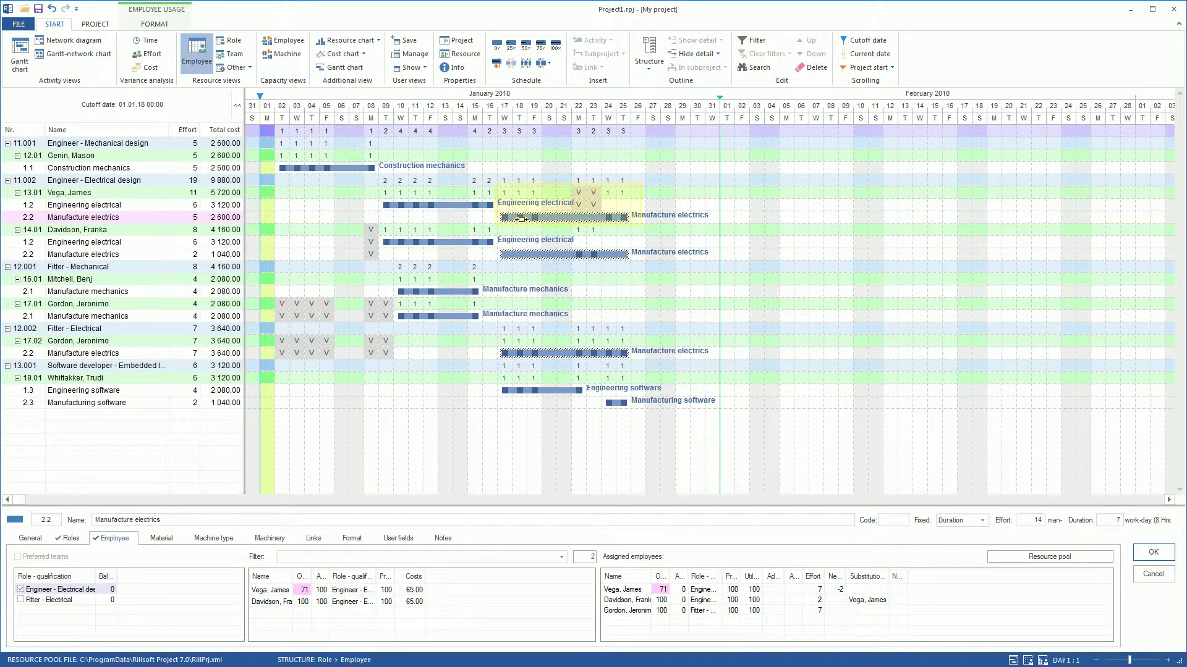